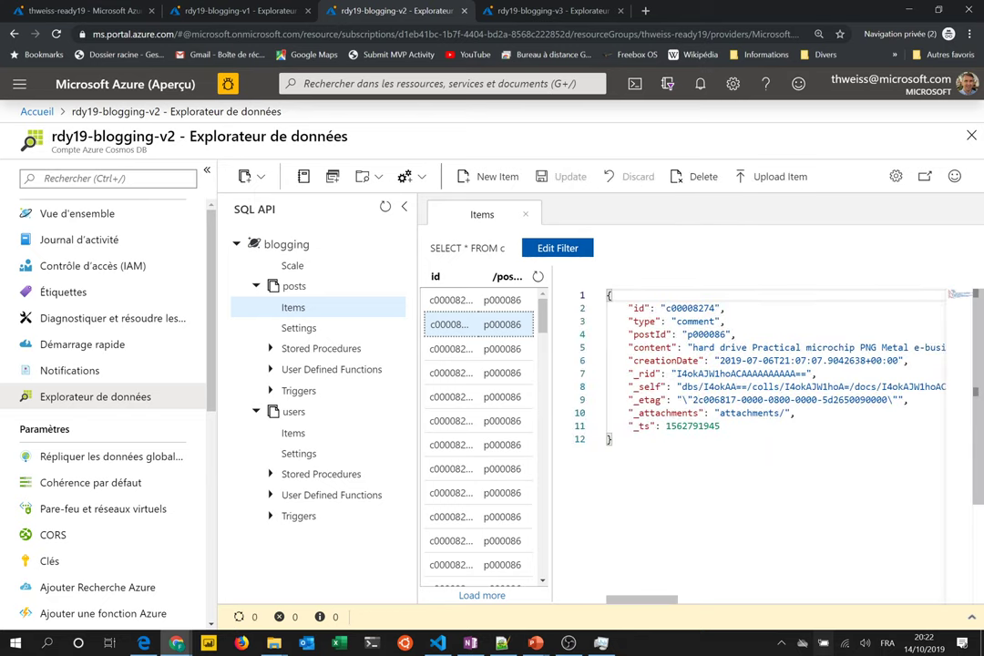
# Filter the posts container's items with where c.type = 'post' and open item p000134
pyautogui.moveTo(634, 322); pyautogui.dragTo(725, 322)
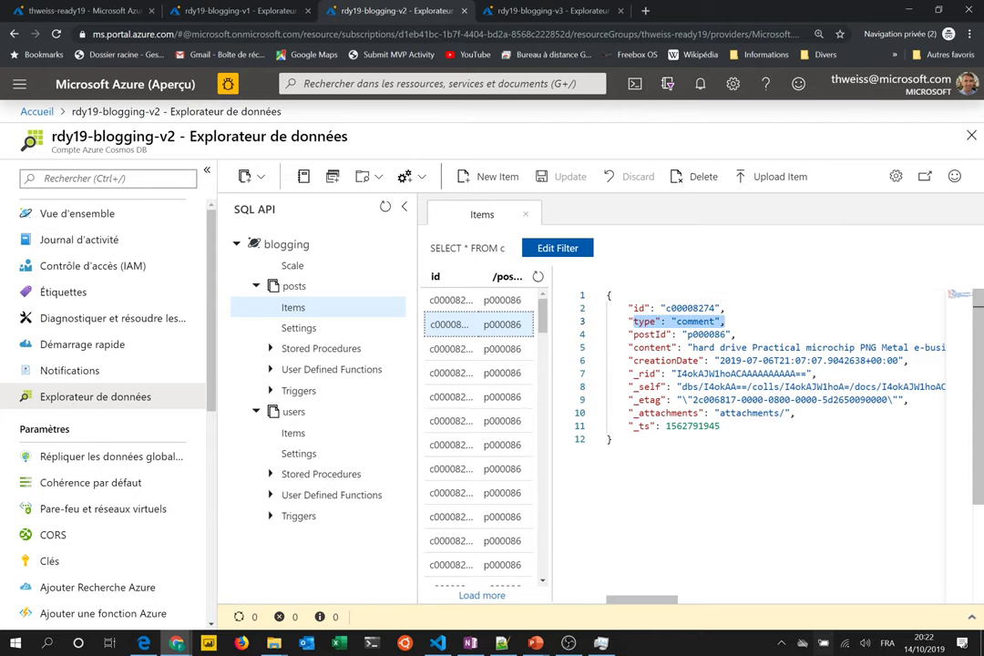
pyautogui.click(569, 248)
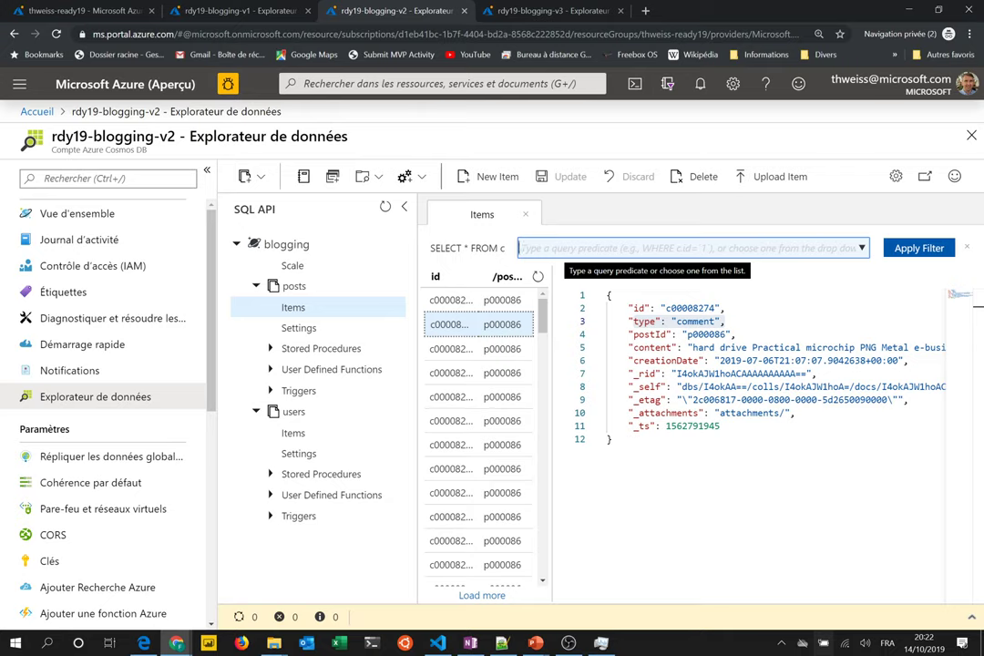
pyautogui.write('where c')
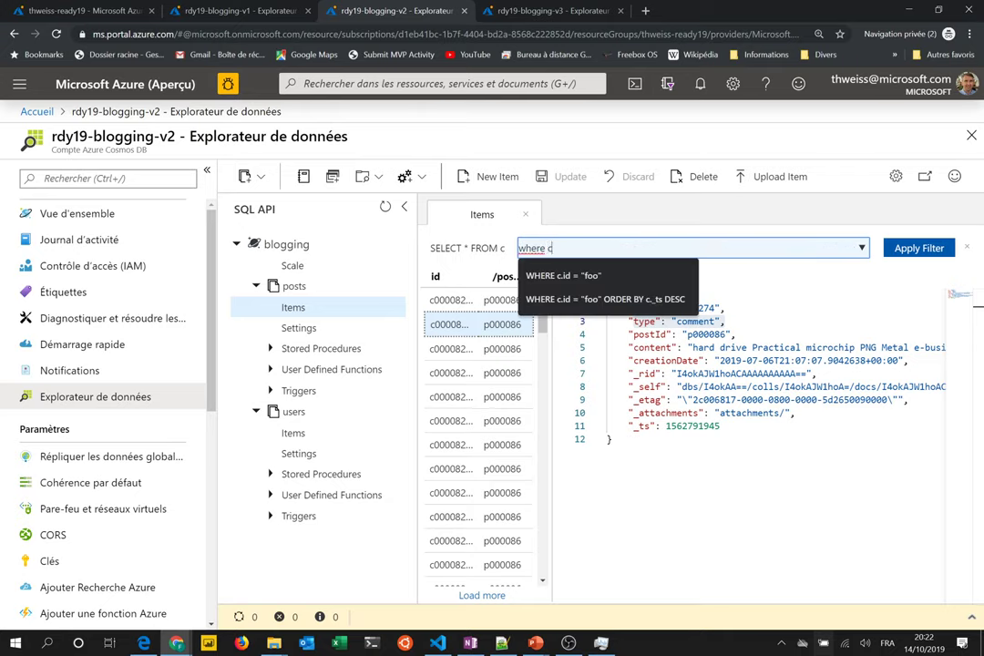
pyautogui.write('.type = ')
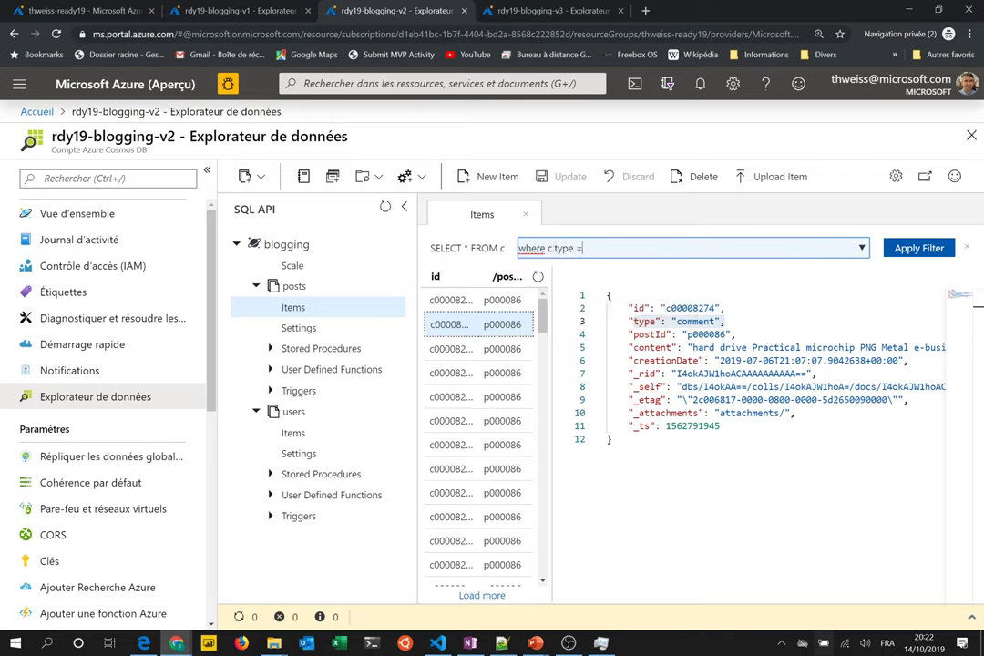
pyautogui.write("'post'")
pyautogui.click(916, 249)
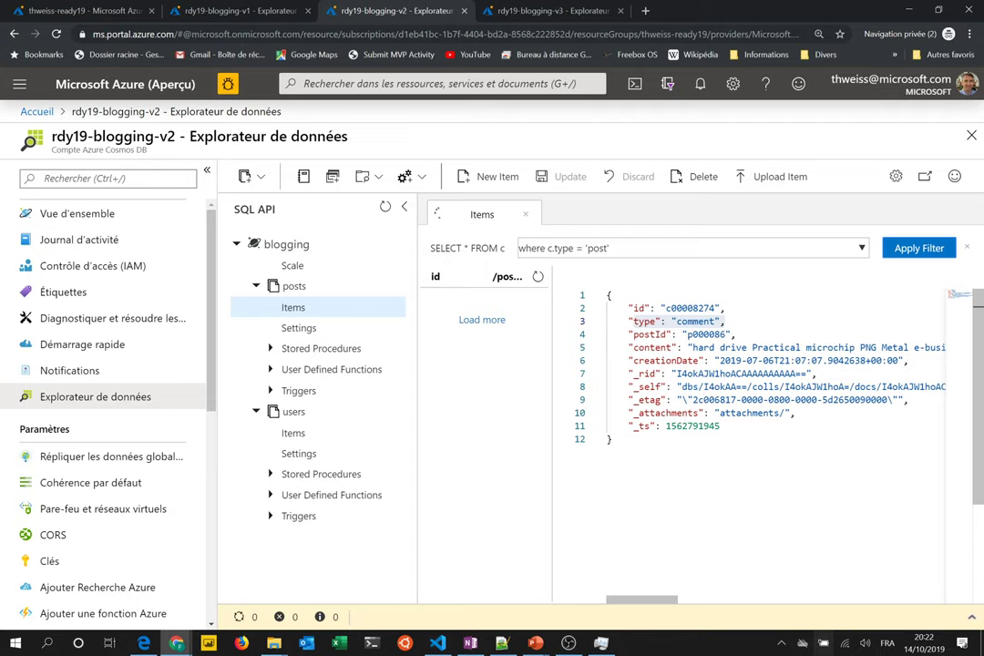
pyautogui.click(501, 326)
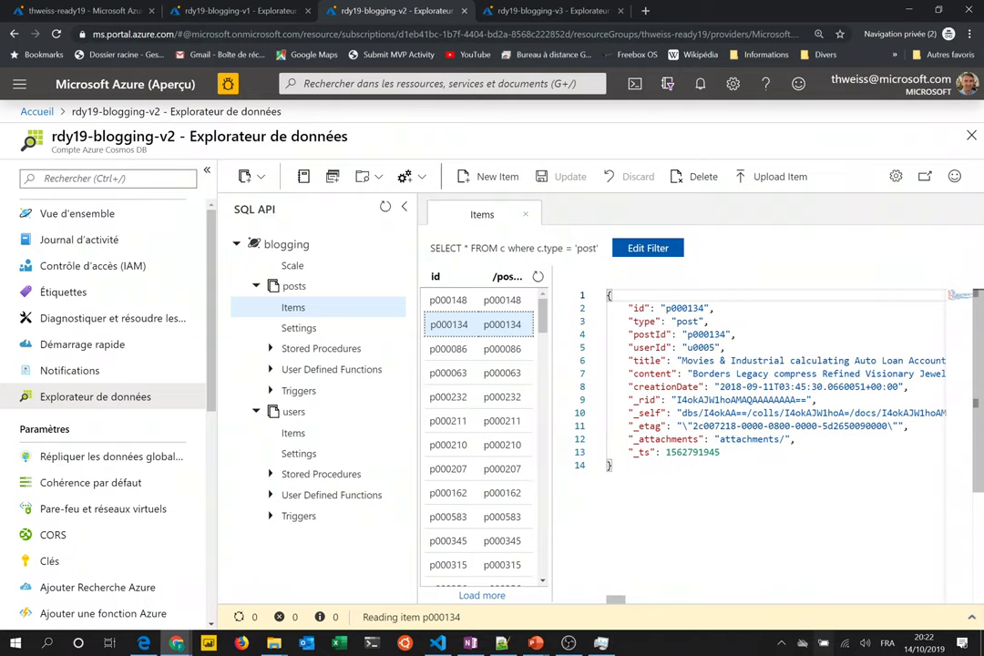
pyautogui.click(656, 322)
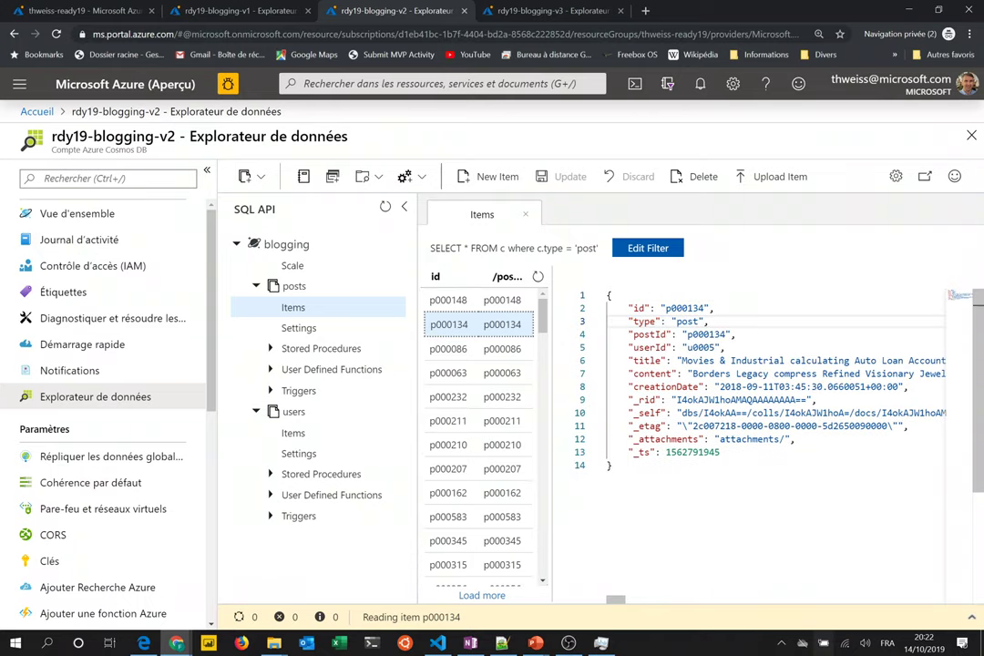
# Copy the SELECT query on postId 'p000000' from Query 1 of the rdy19-blogging-v1 account
pyautogui.click(192, 13)
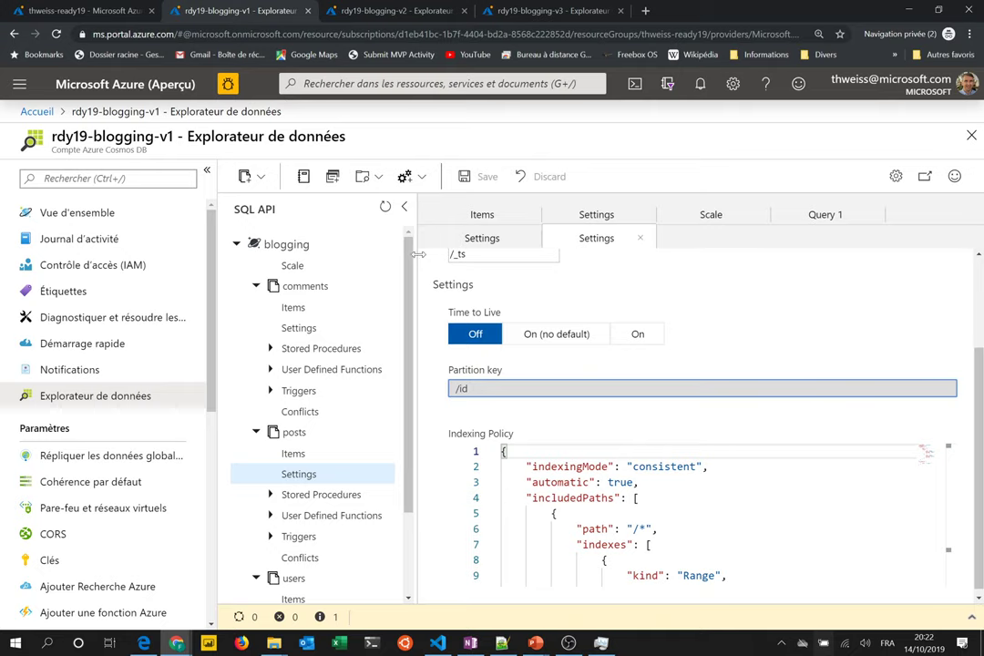
pyautogui.click(838, 216)
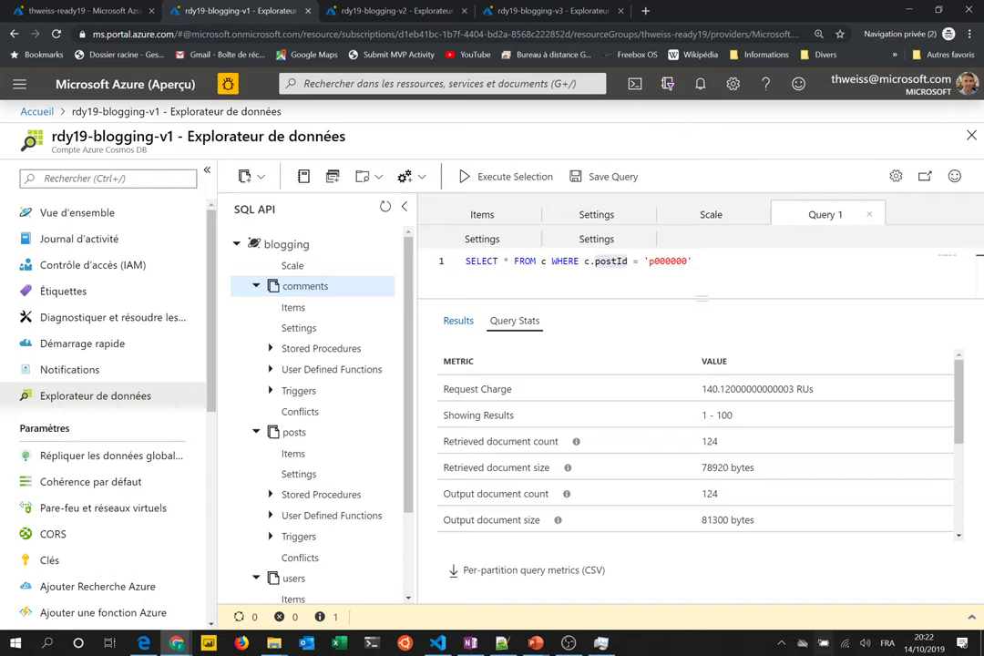
pyautogui.moveTo(694, 262); pyautogui.dragTo(462, 270)
pyautogui.hotkey('ctrl', 'c')
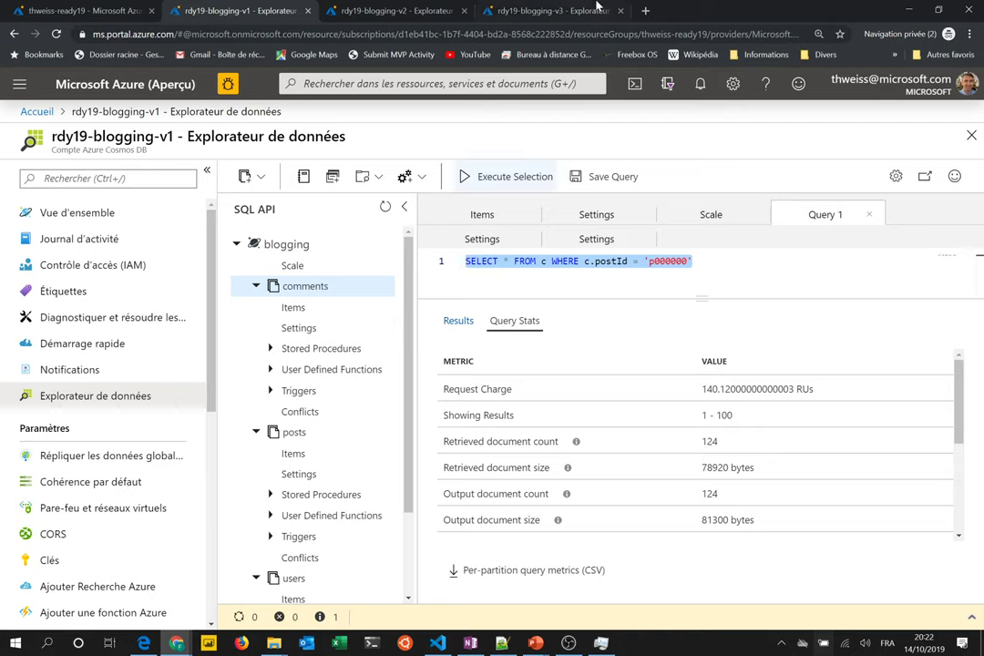
pyautogui.write('c')
# In rdy19-blogging-v2, create a new SQL query on the posts container and replace its default text with the copied query
pyautogui.click(408, 11)
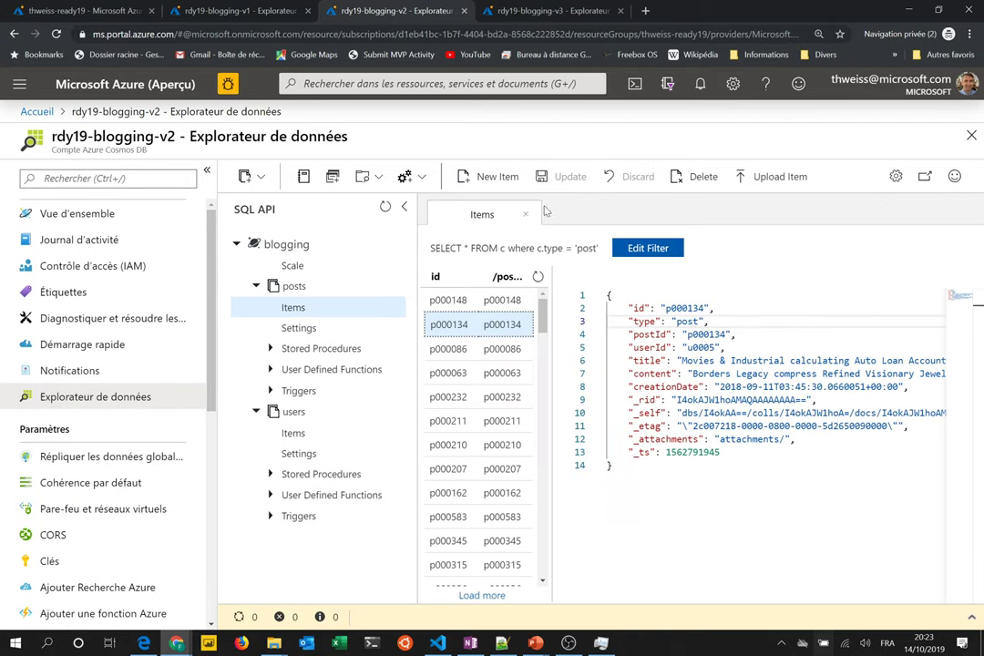
pyautogui.moveTo(345, 287)
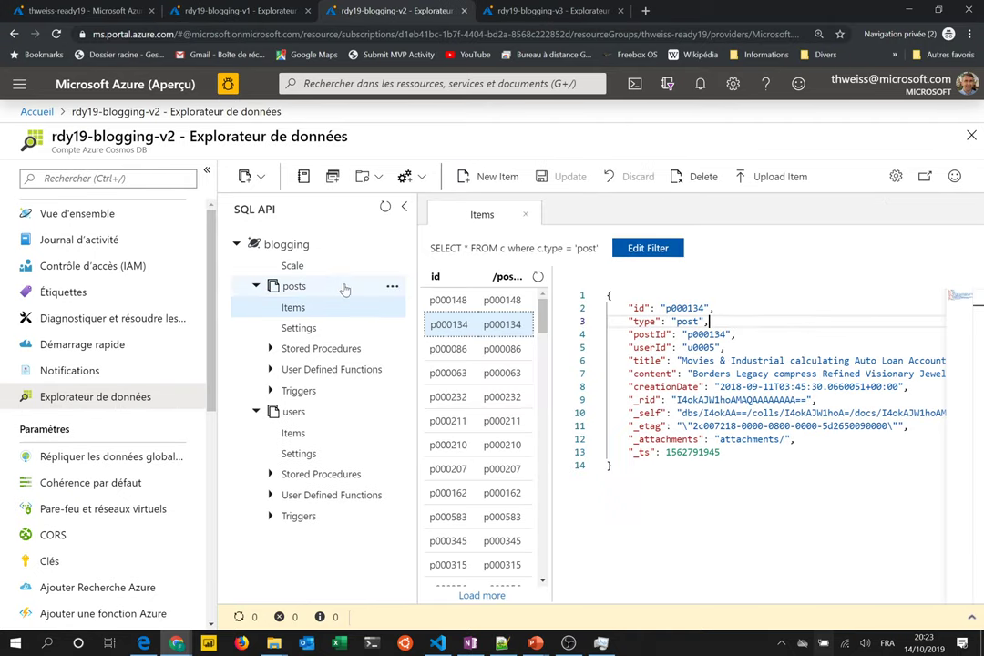
pyautogui.click(392, 288)
pyautogui.click(403, 306)
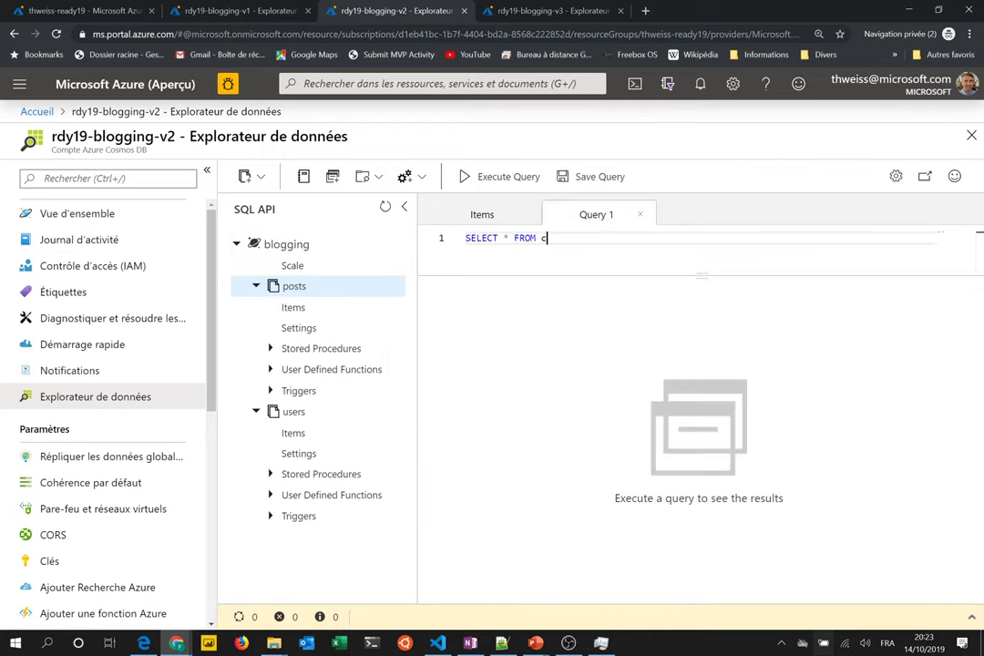
pyautogui.hotkey('ctrl', 'a')
pyautogui.hotkey('ctrl', 'v')
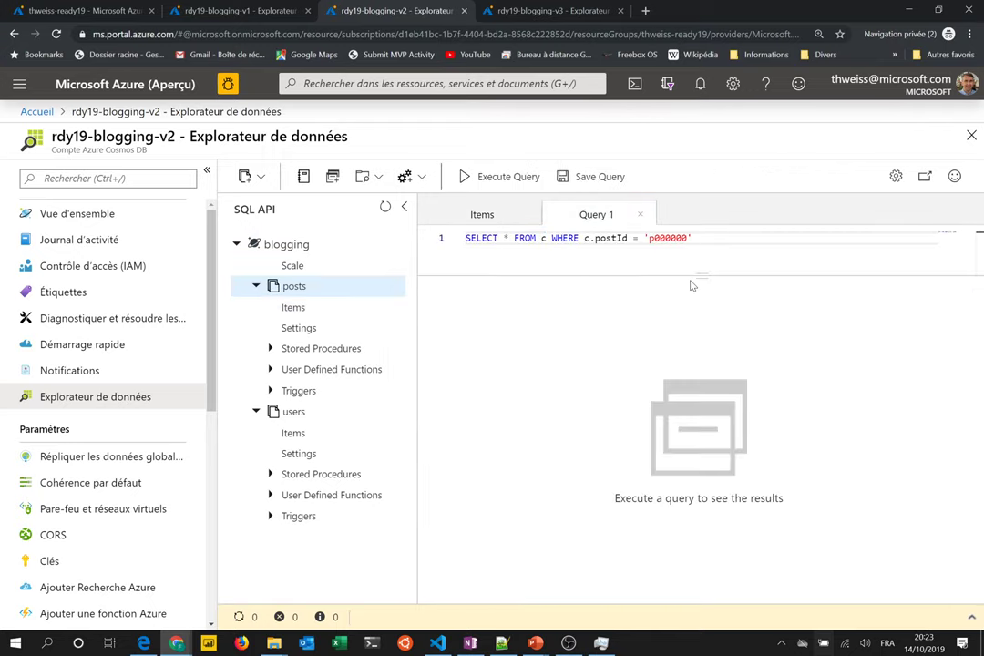
# Extend the query with the condition and c.type = 'comment' and execute it
pyautogui.write('a')
pyautogui.write('nd ')
pyautogui.write('c.type')
pyautogui.write(' = ')
pyautogui.write("'co,,en")
pyautogui.press('BackSpace')
pyautogui.press('BackSpace')
pyautogui.press('BackSpace')
pyautogui.press('BackSpace')
pyautogui.write("mment'")
pyautogui.click(480, 177)
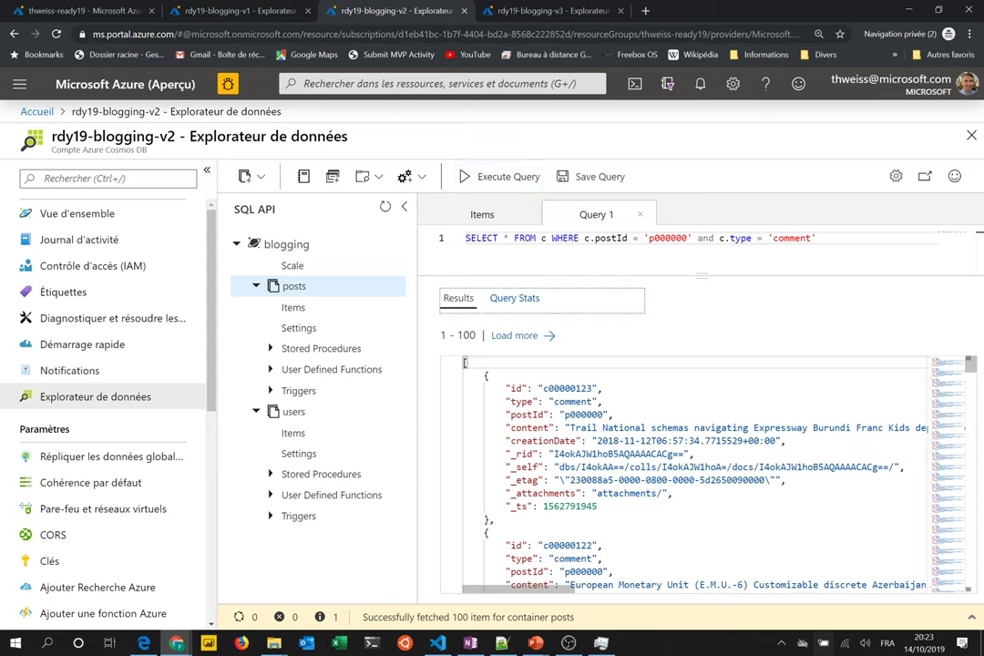
# Review the returned comments and check the request charge in the query statistics
pyautogui.scroll(-2, 706, 474)
pyautogui.scroll(5, 706, 474)
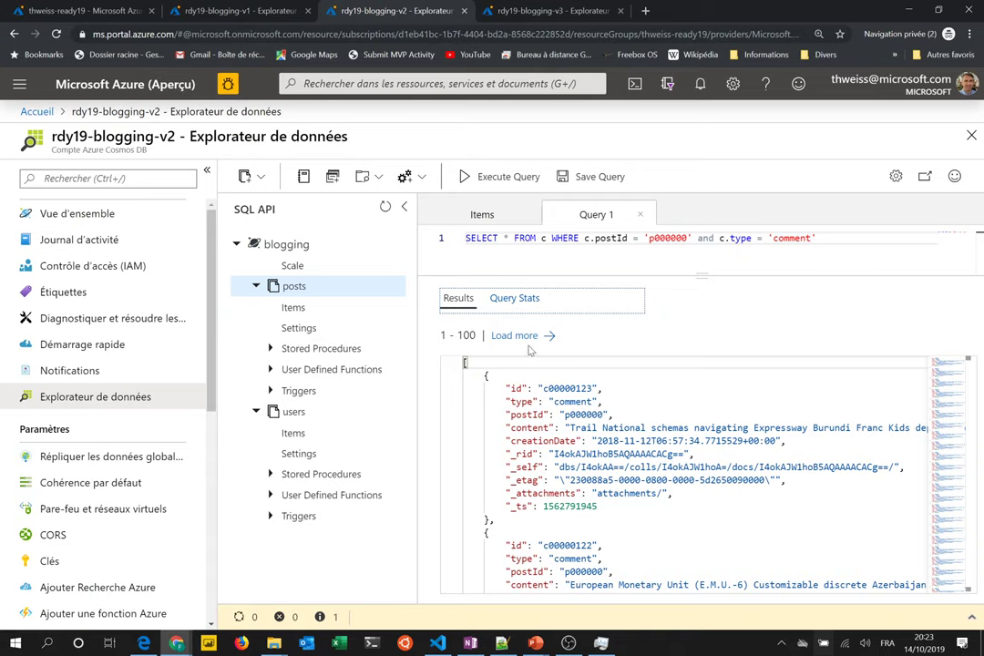
pyautogui.click(524, 302)
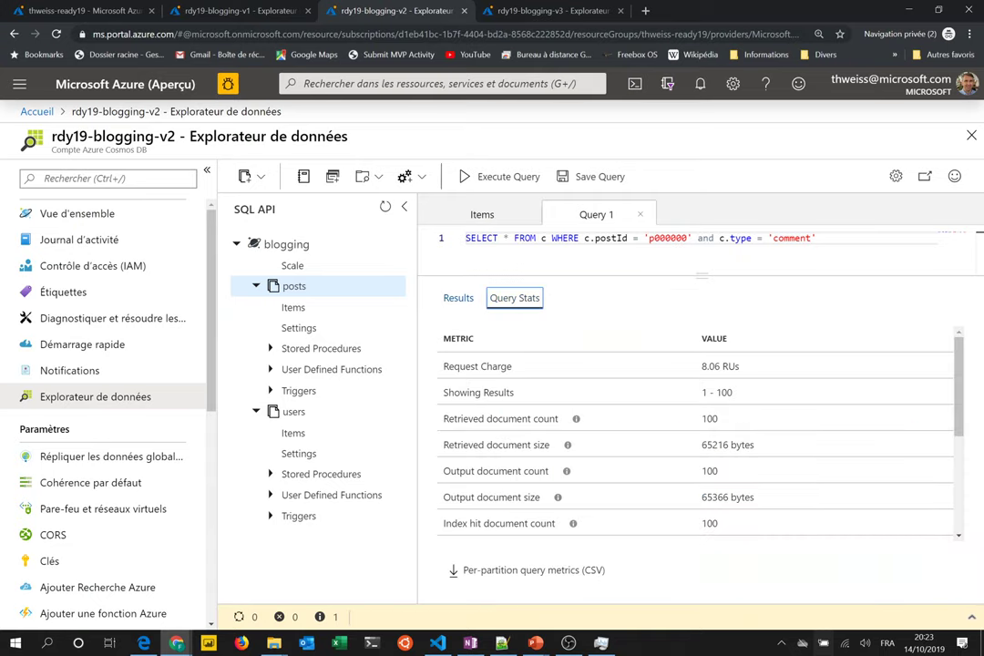
pyautogui.click(702, 366)
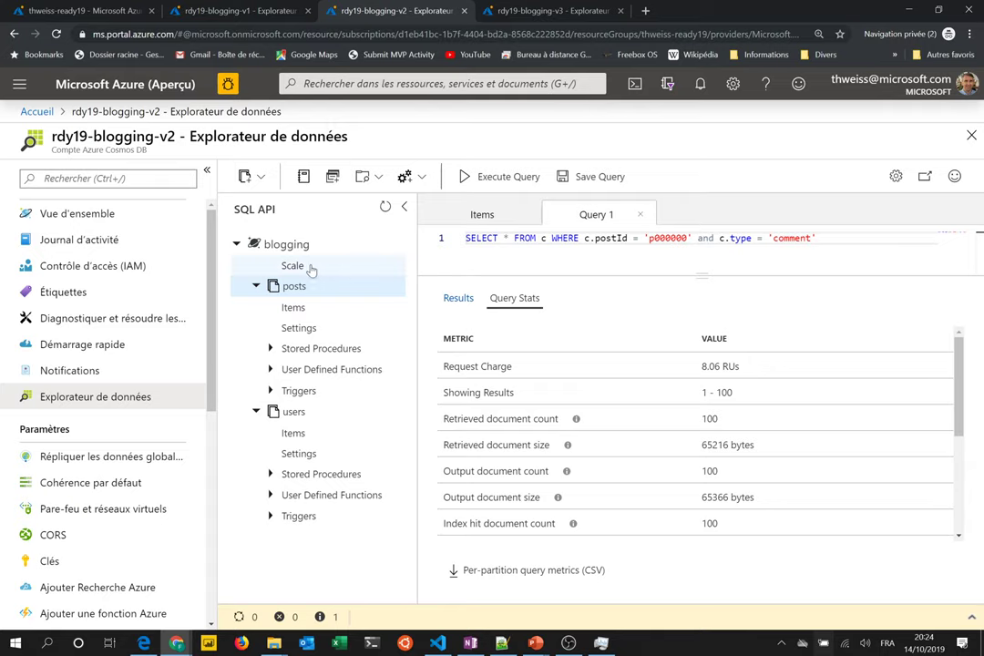
# Create and execute a new SQL query on the posts container: SELECT * FROM c where c.userId = 'u0008' and c.type = 'post'
pyautogui.click(392, 286)
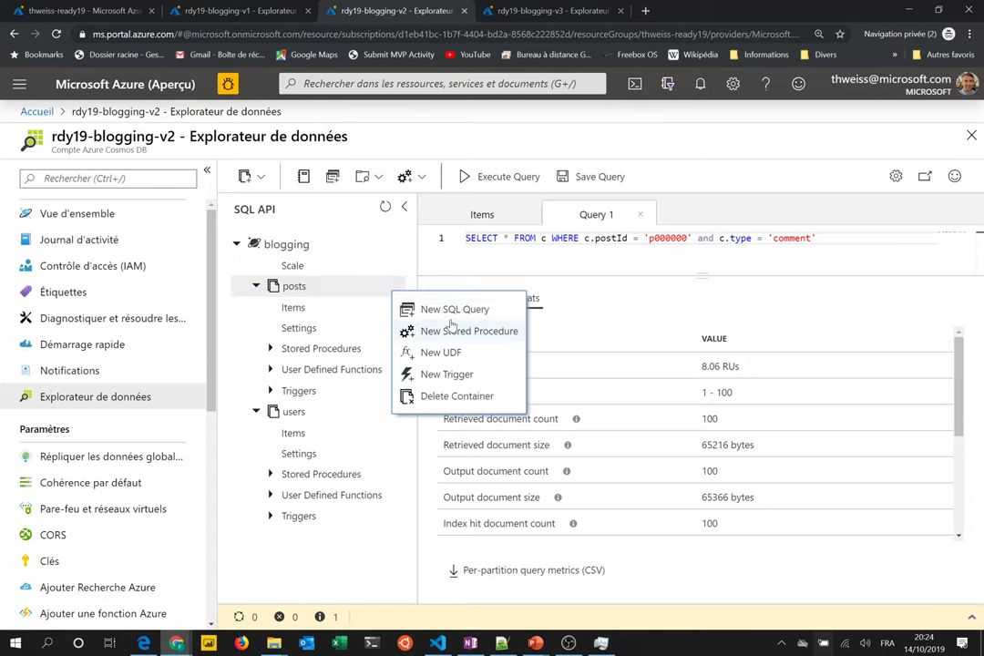
pyautogui.click(419, 370)
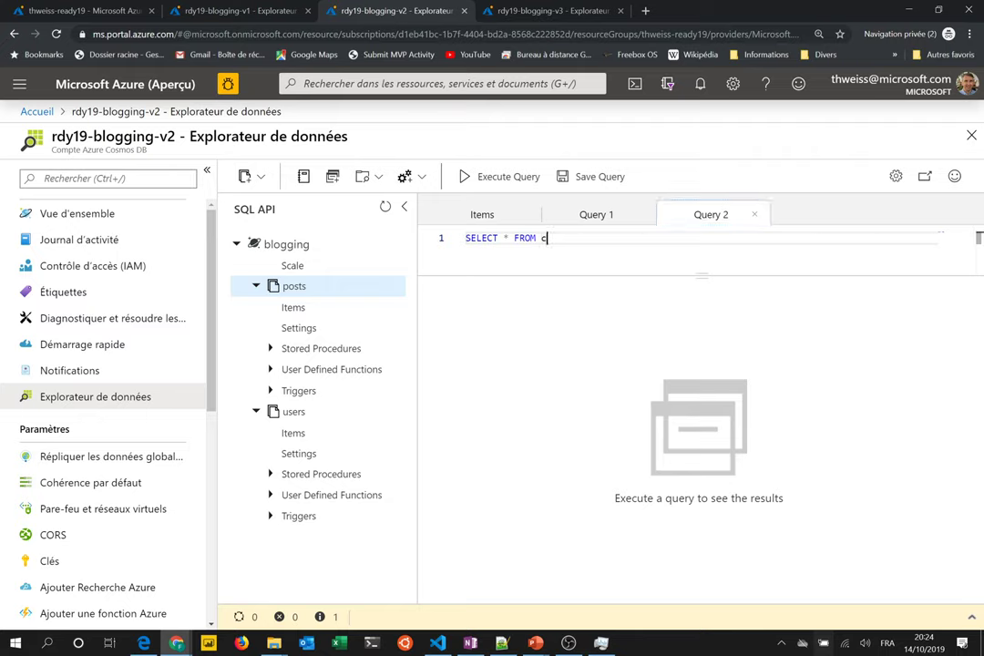
pyautogui.write("where c.userId = 'u")
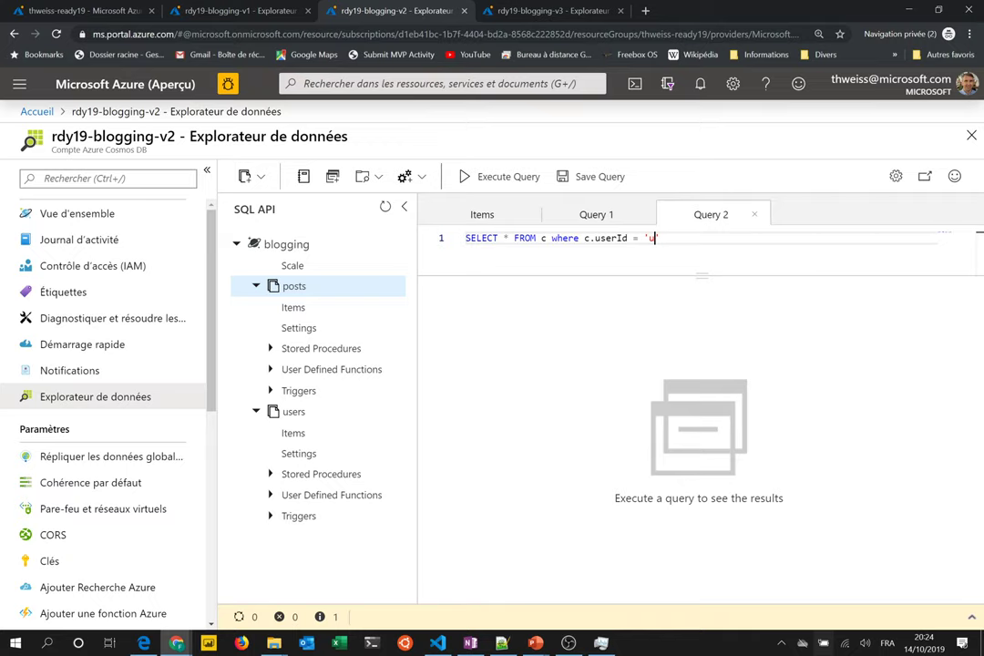
pyautogui.write("0008' and c.type = 'post")
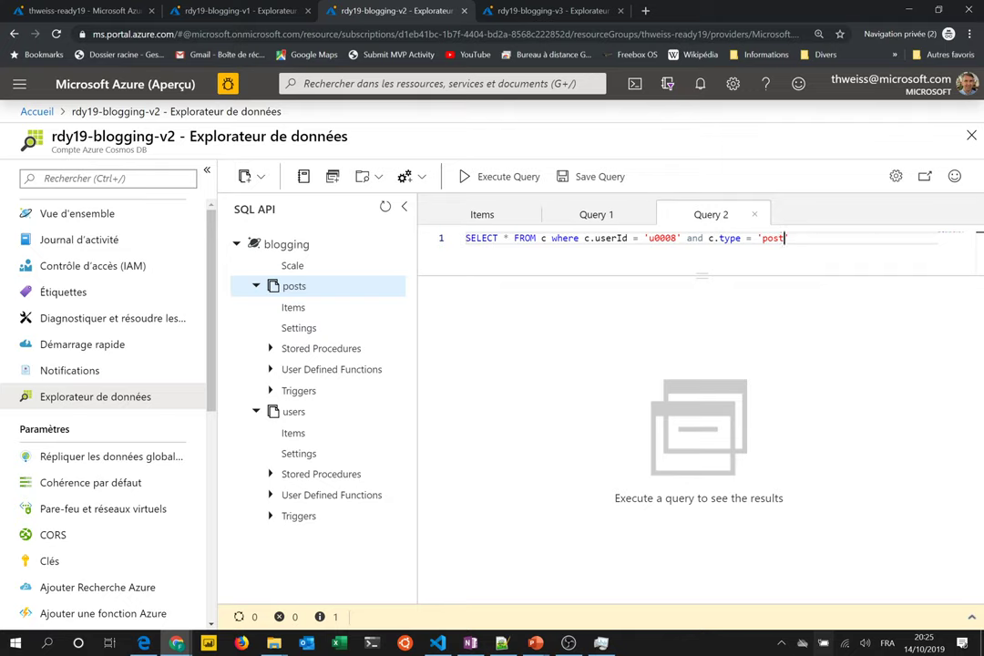
pyautogui.click(503, 175)
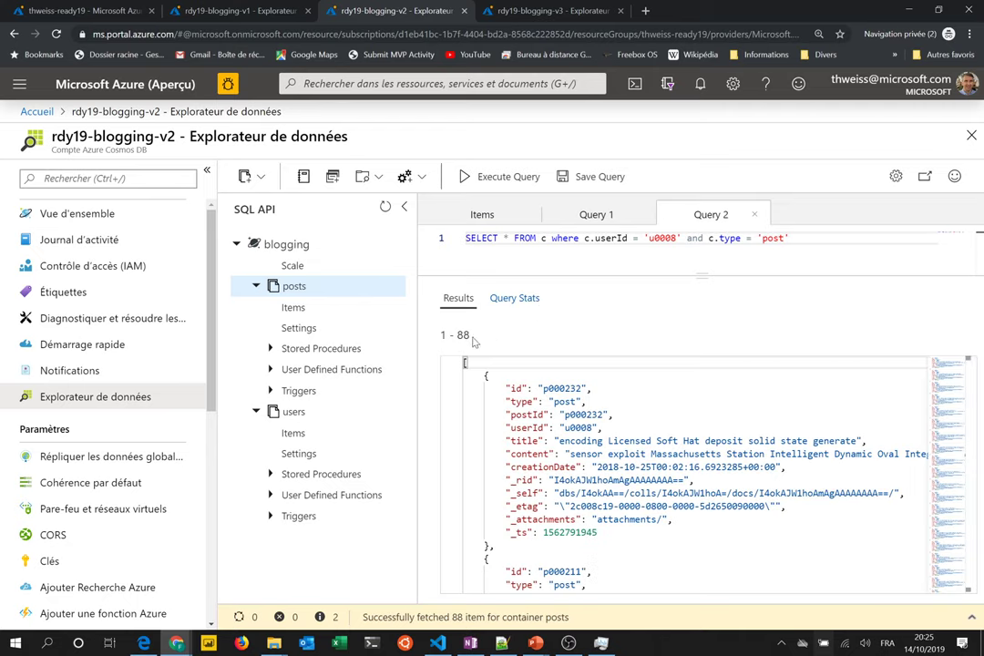
# Check the result count and request charge of the user posts query against its userId and type filters
pyautogui.doubleClick(463, 334)
pyautogui.click(514, 298)
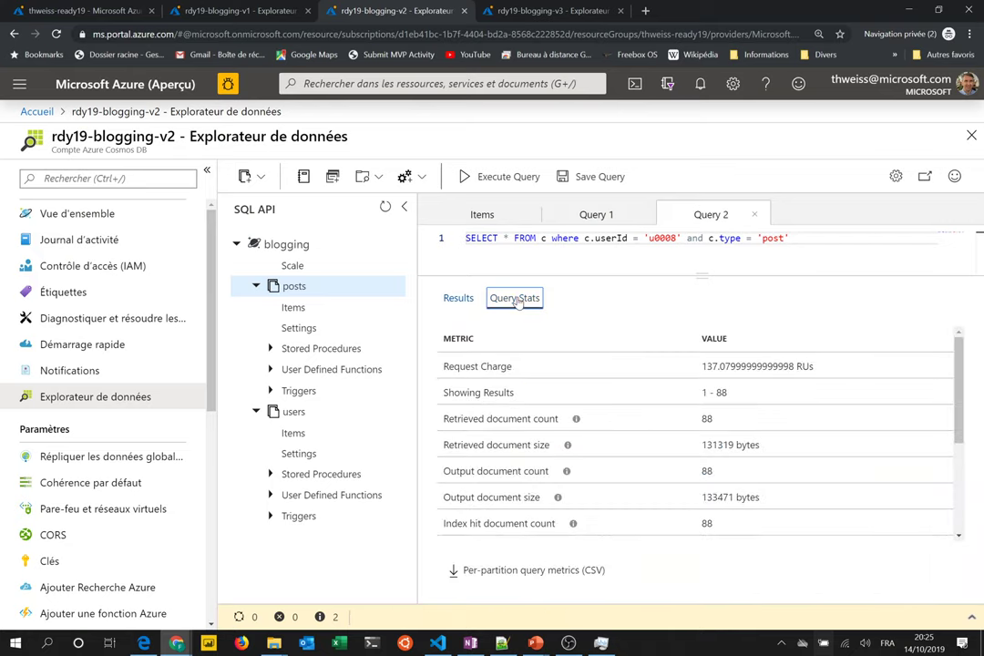
pyautogui.moveTo(700, 366); pyautogui.dragTo(720, 366)
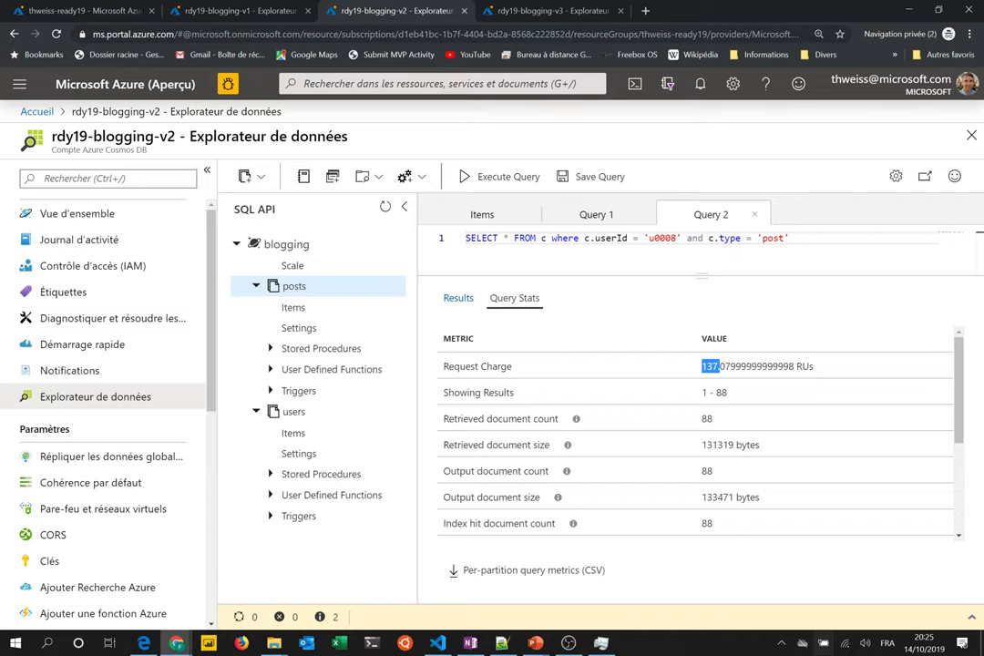
pyautogui.doubleClick(610, 237)
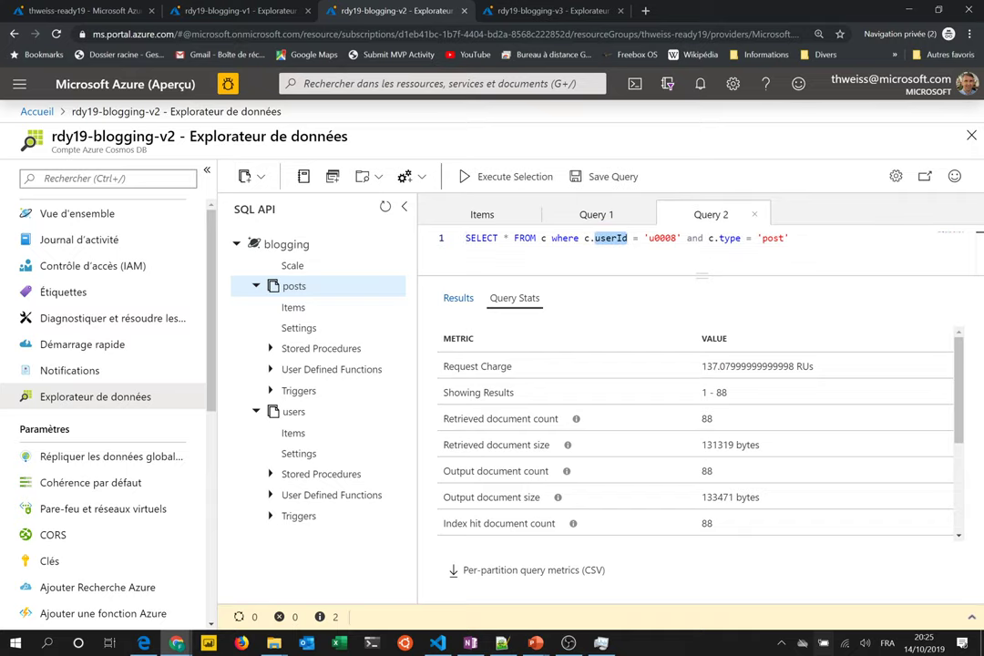
pyautogui.doubleClick(730, 238)
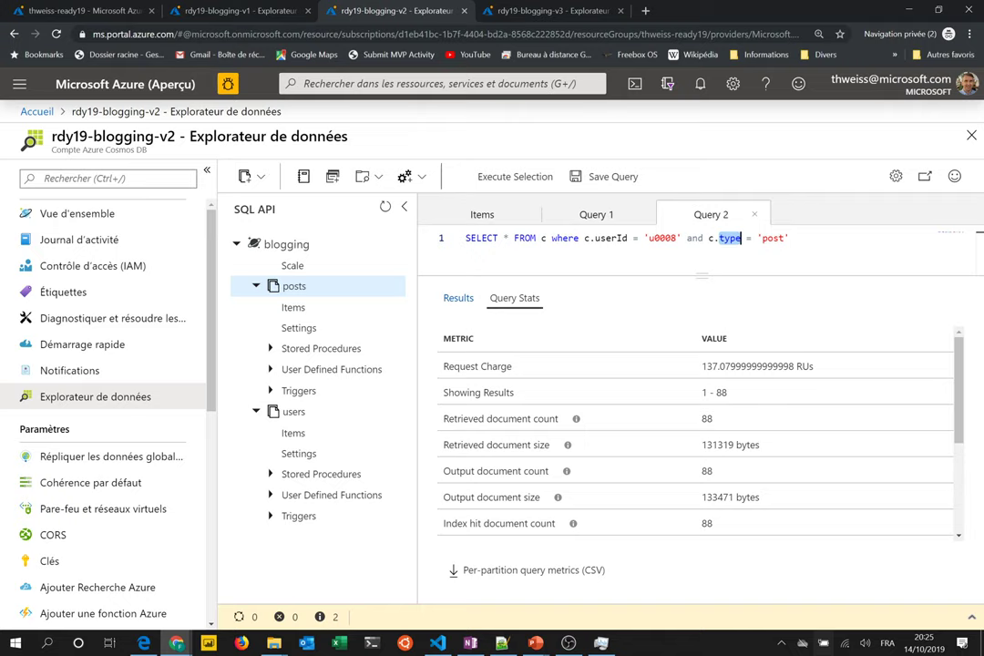
# Examine the partition key in the posts container's settings and return to the user posts query
pyautogui.click(310, 328)
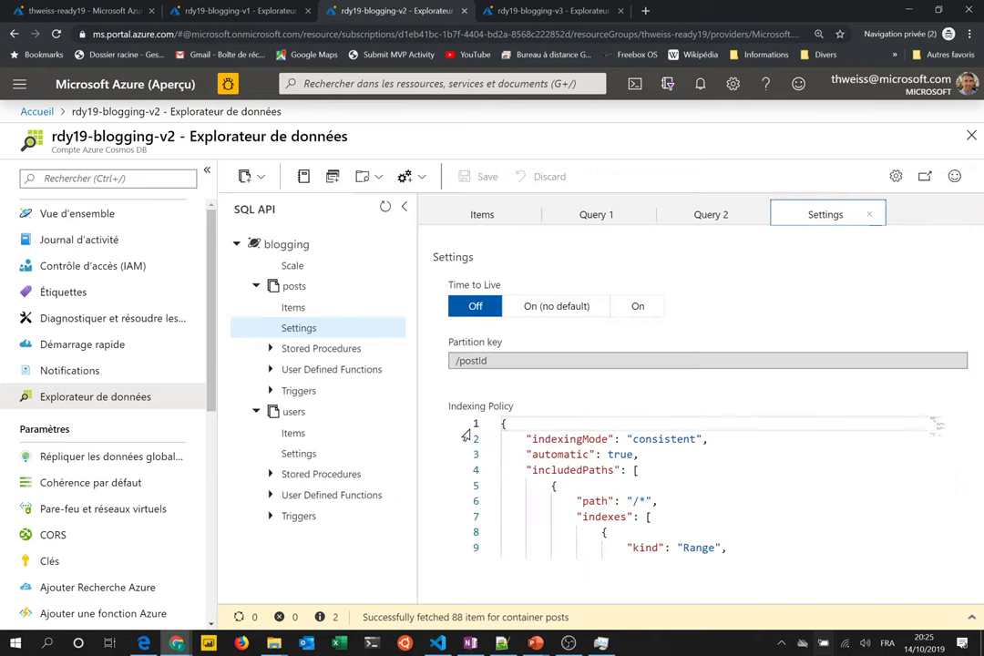
pyautogui.tripleClick(471, 361)
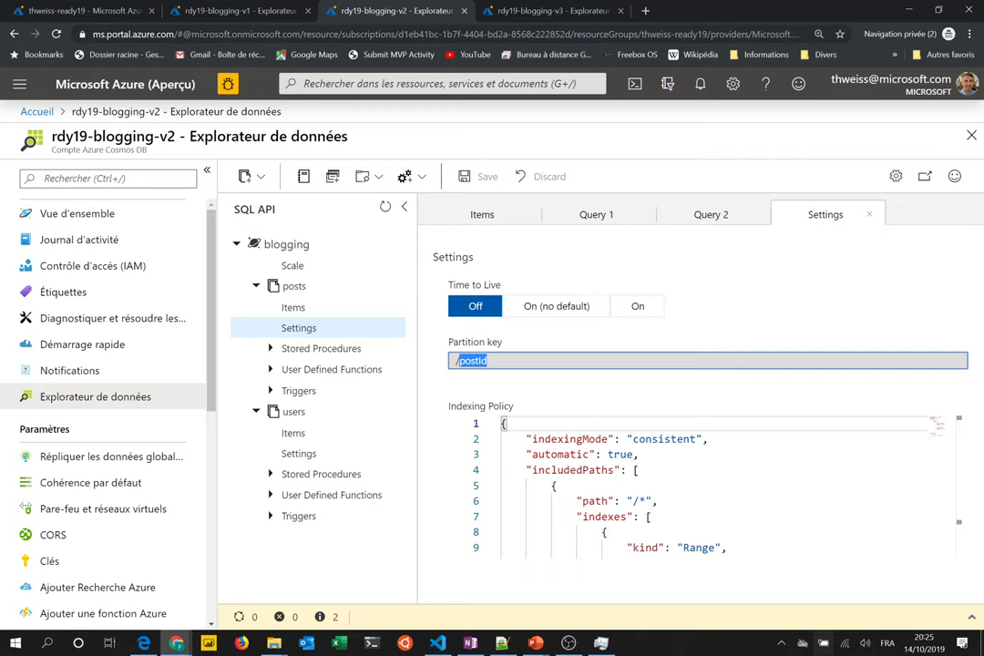
pyautogui.click(711, 214)
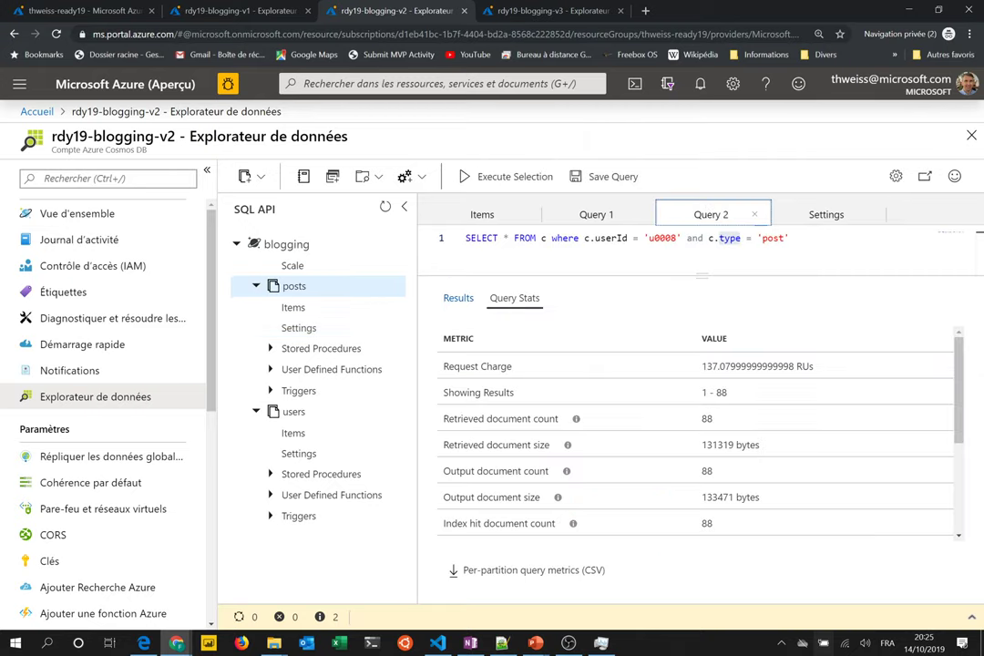
pyautogui.click(789, 237)
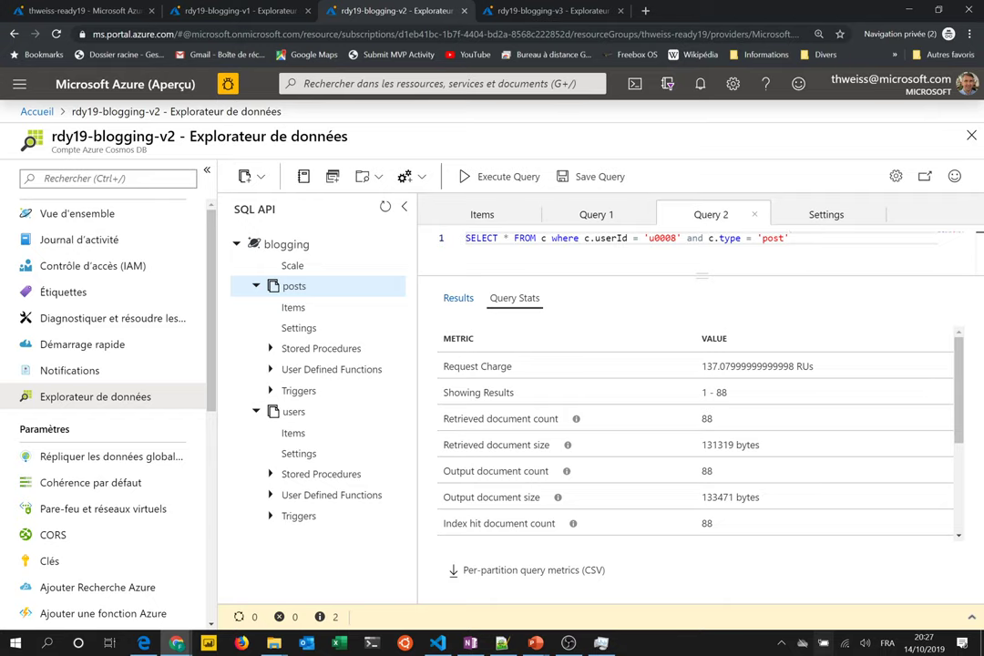
pyautogui.hotkey('alt', 'Tab')
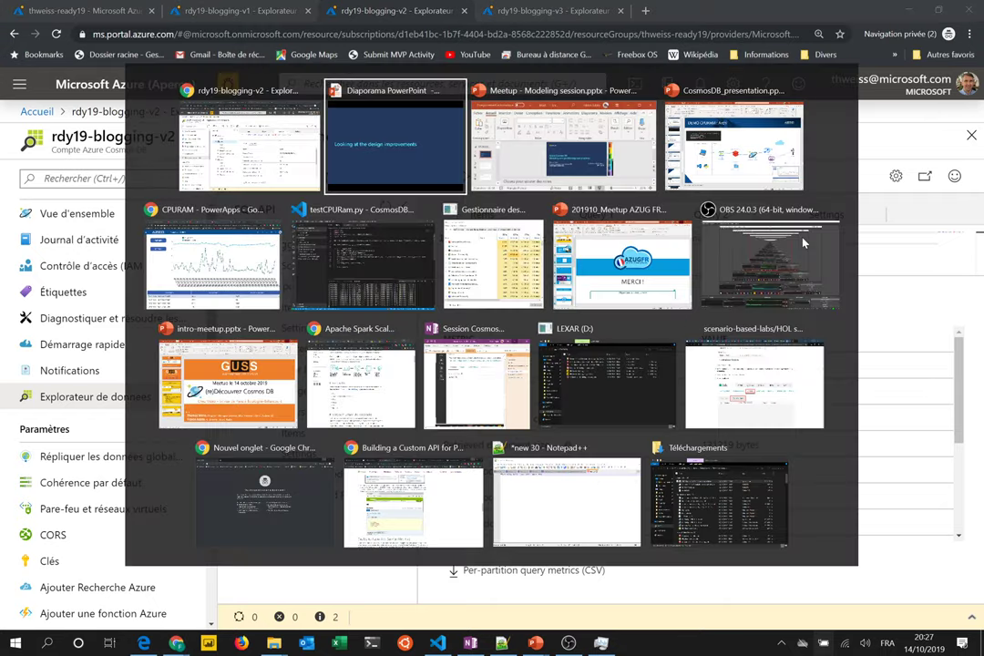
pyautogui.press('Right')
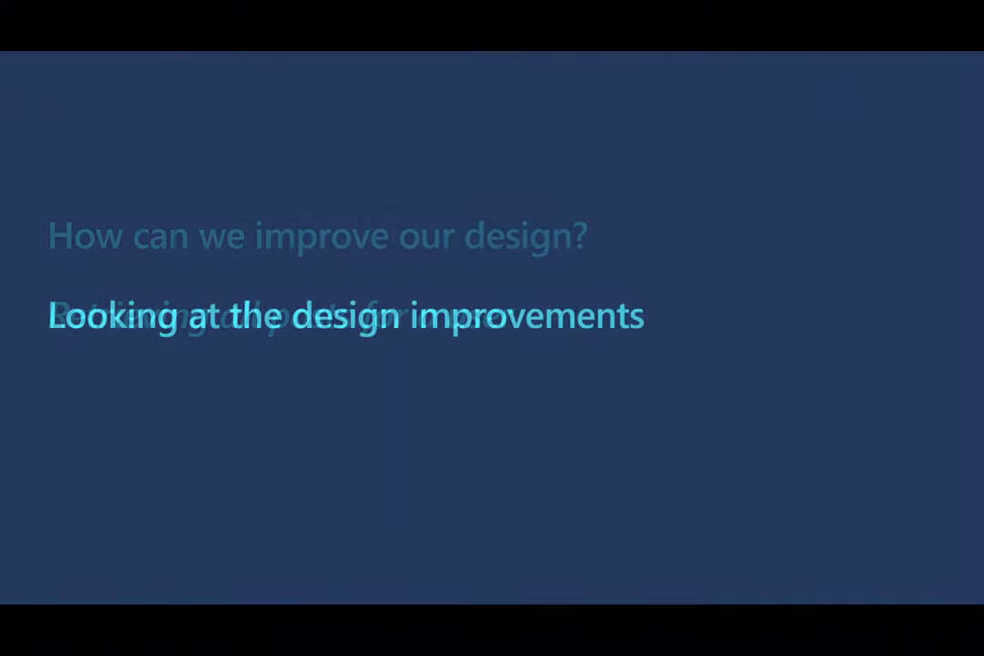
pyautogui.press('Right')
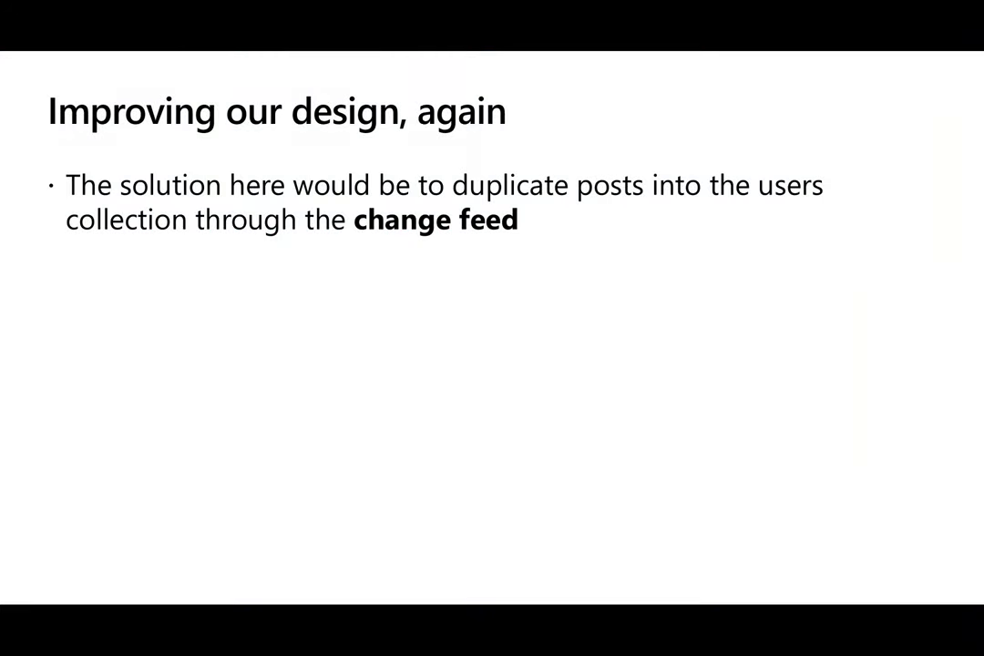
pyautogui.press('Right')
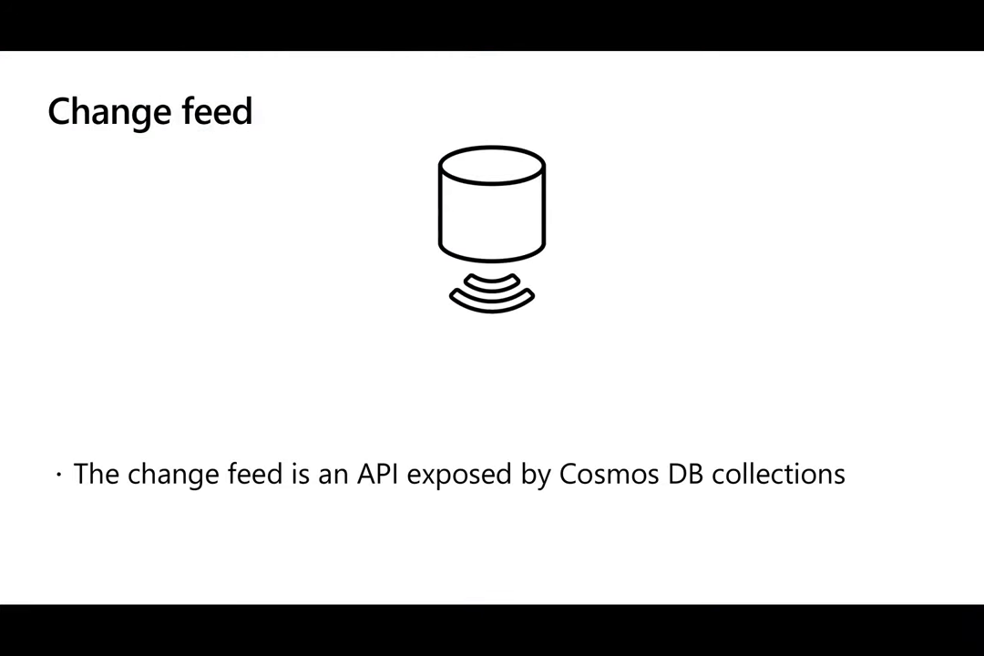
pyautogui.press('Right')
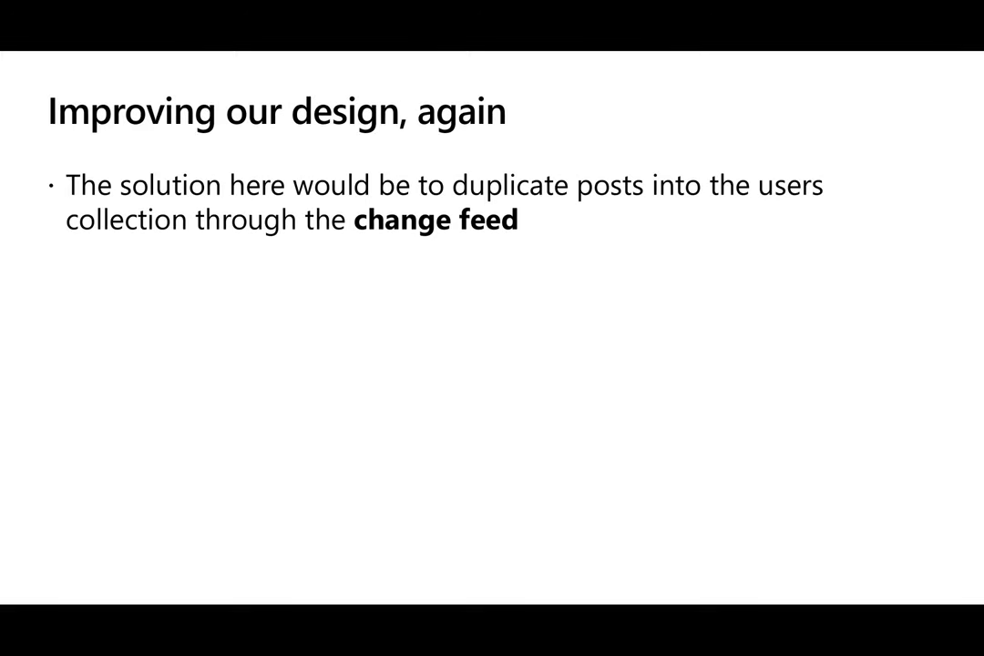